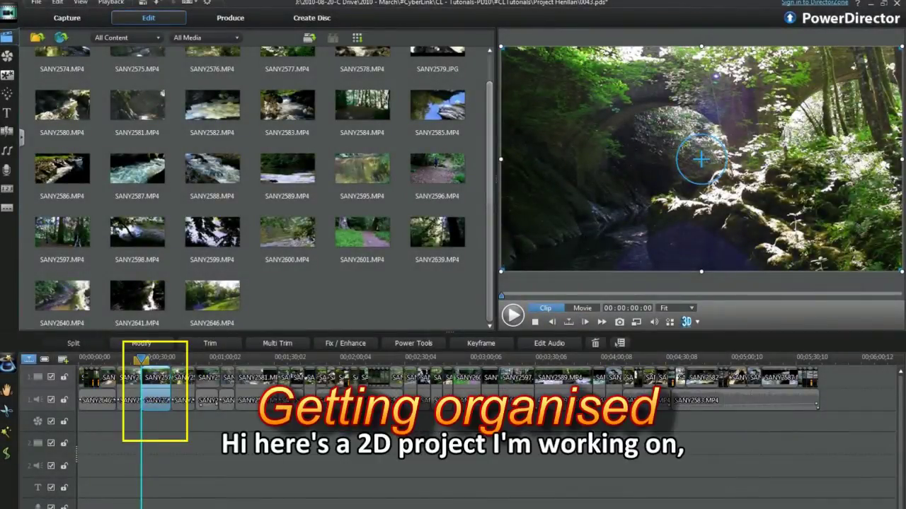
Step: Open Power Tool Settings for the video clip early in the timeline
click(416, 345)
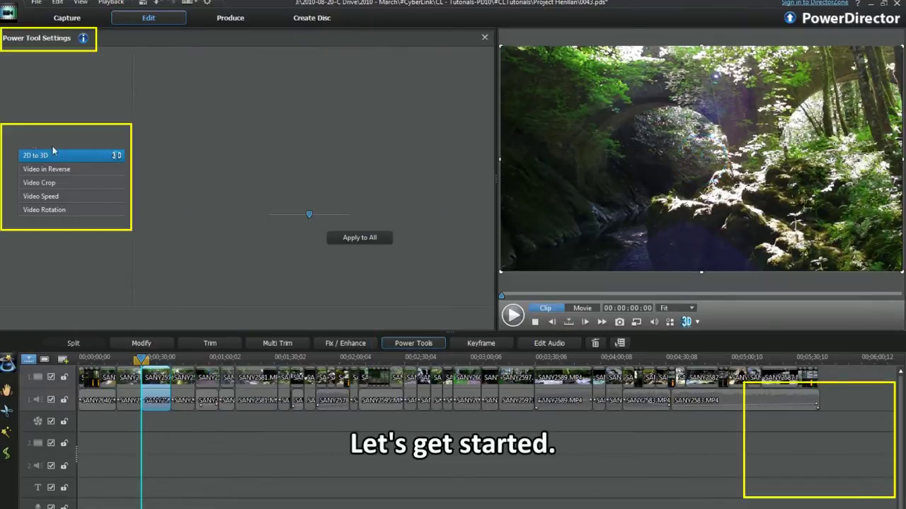
Step: Enable 2D to 3D on the clip at Scene Depth 128 and preview it as Anaglyph Red/Cyan
click(10, 155)
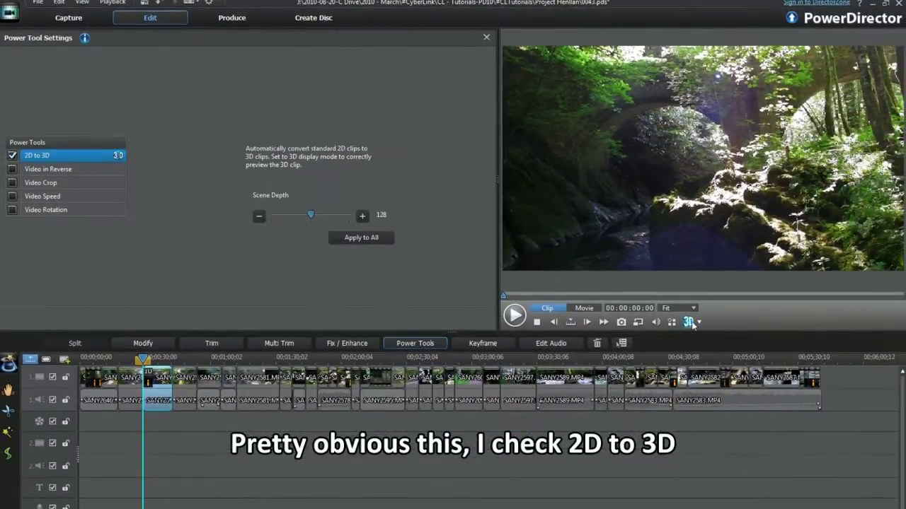
click(700, 322)
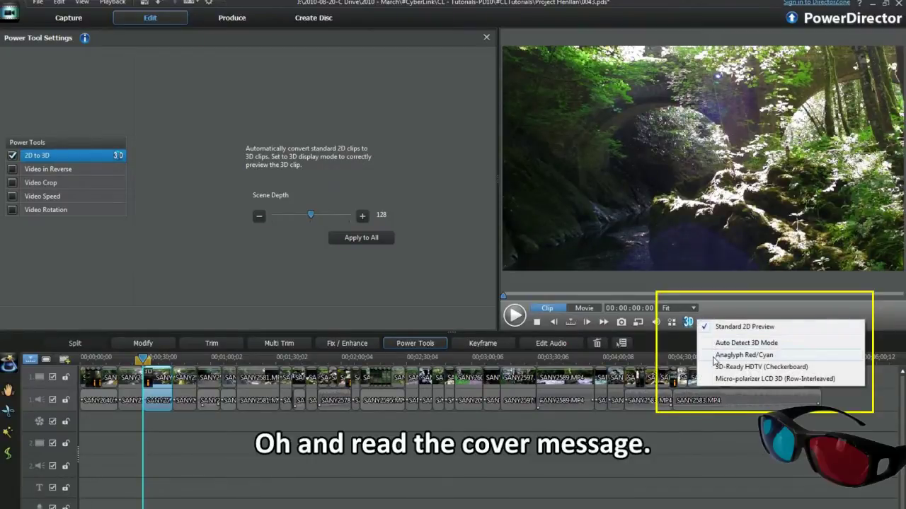
click(736, 355)
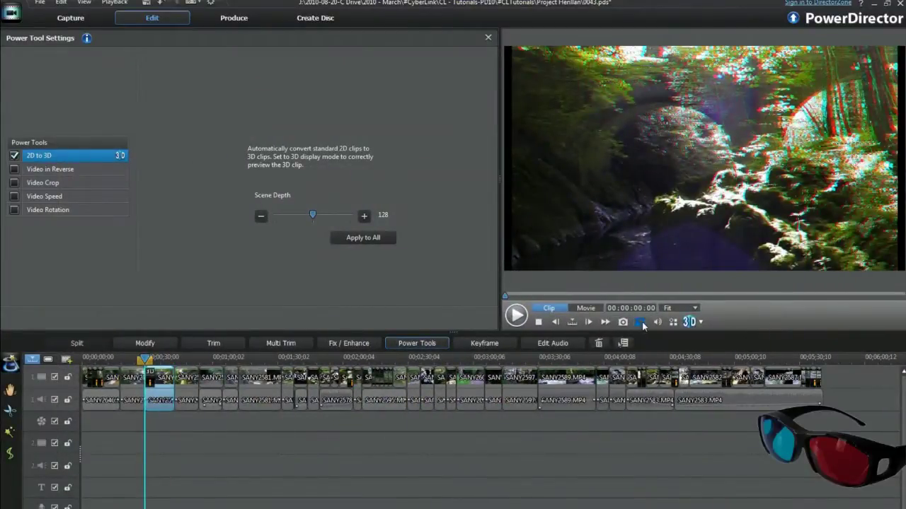
click(642, 324)
Step: Return the preview to Standard 2D and bring up the stone-bridge photo in Power Tools
click(658, 332)
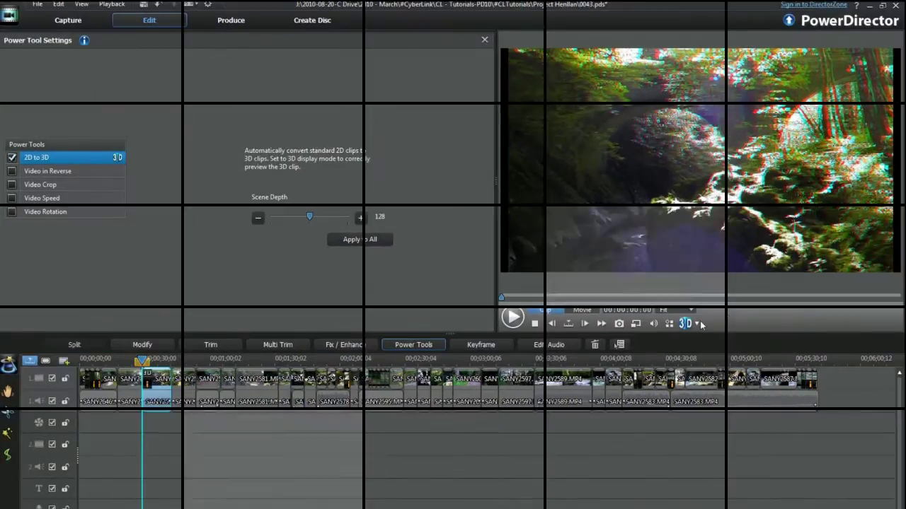
click(701, 322)
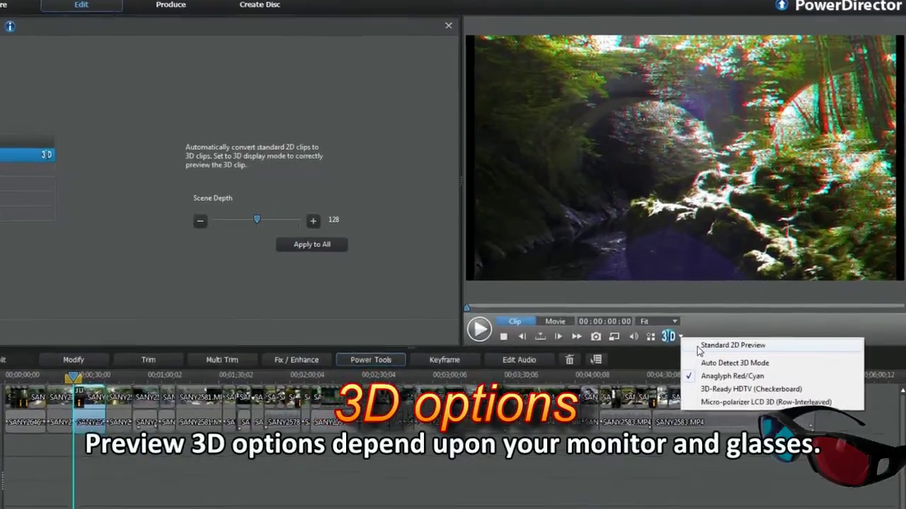
click(697, 325)
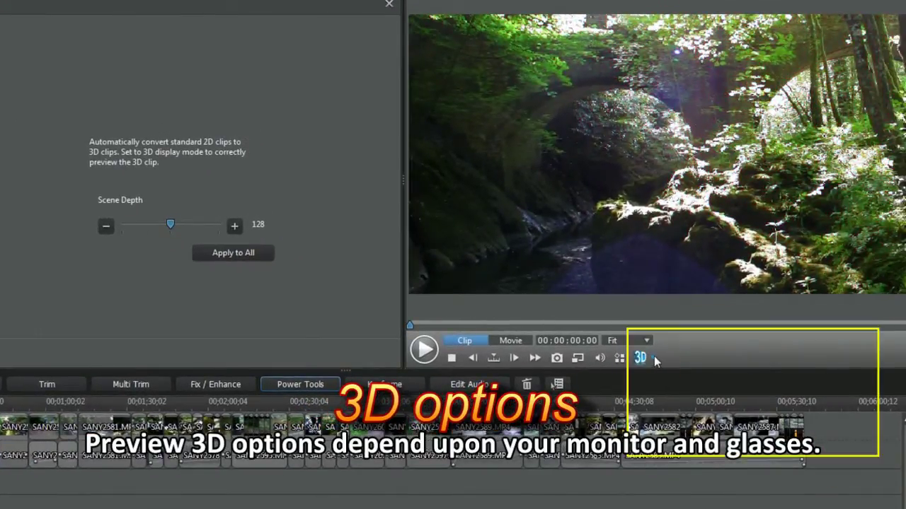
click(653, 358)
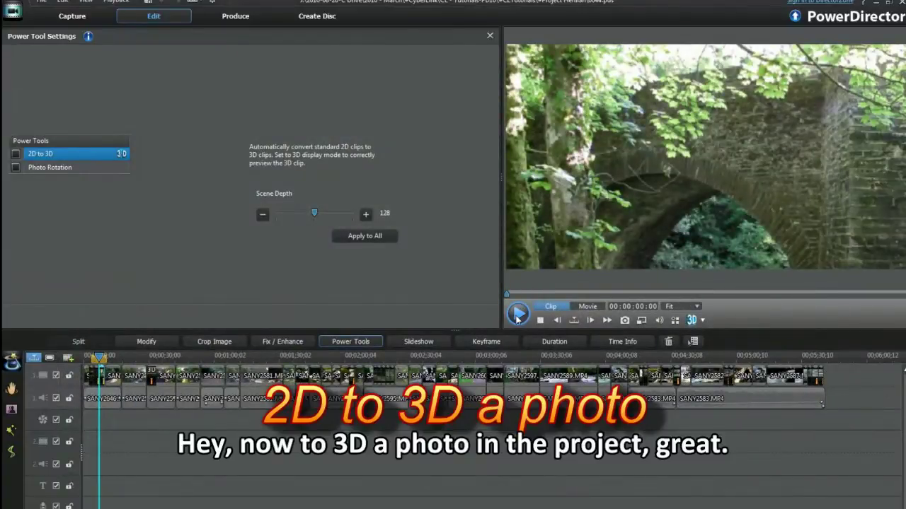
click(517, 315)
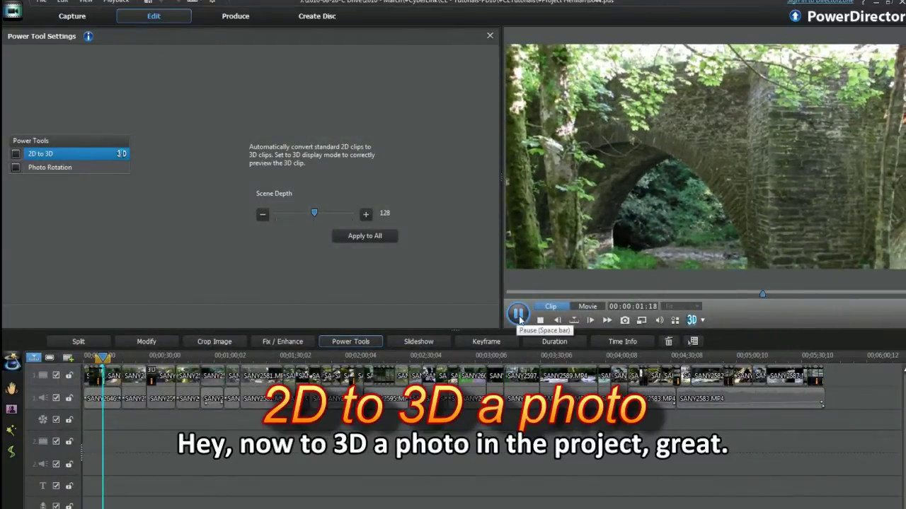
Step: Turn on 2D to 3D for the stone-bridge photo and preview it as Anaglyph Red/Cyan
click(518, 314)
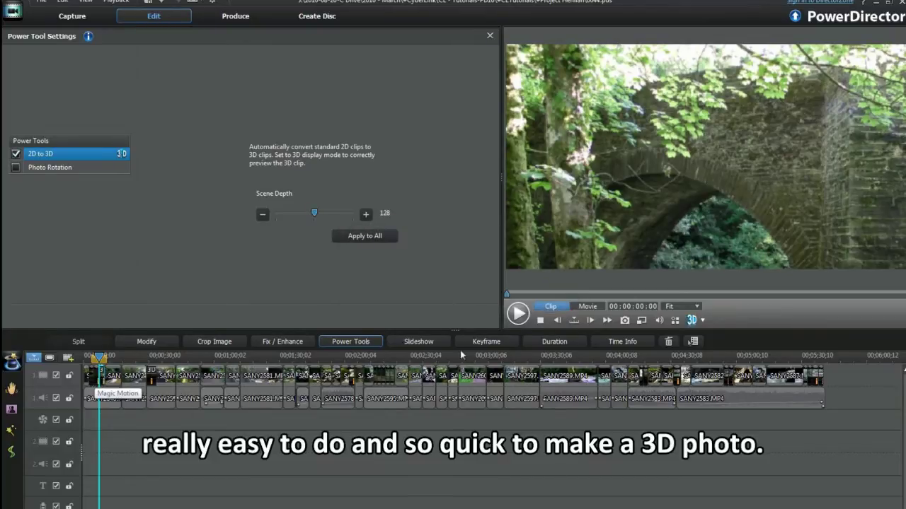
click(702, 324)
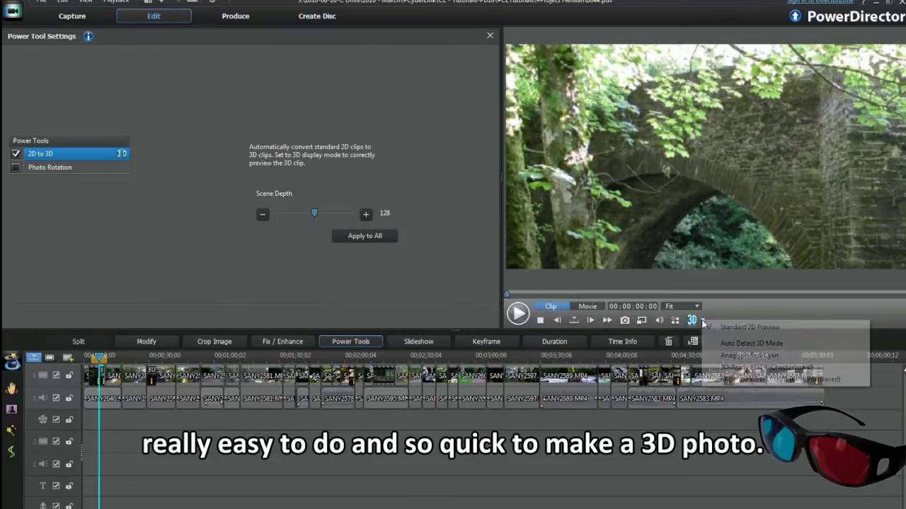
click(711, 356)
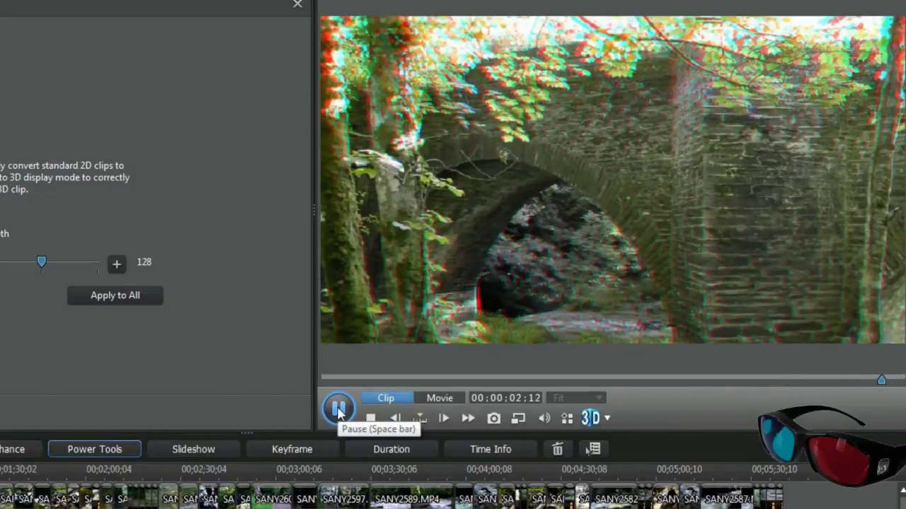
click(338, 411)
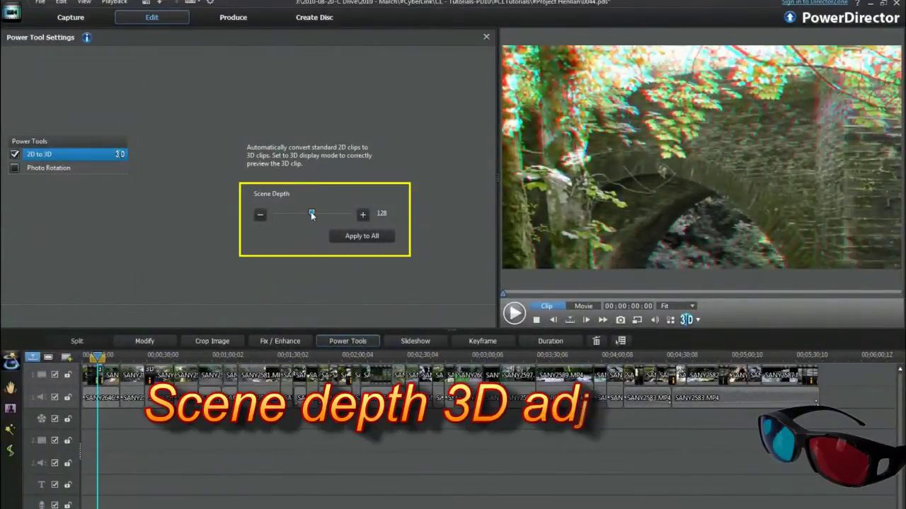
Step: Lower the photo's Scene Depth from 128 to 0, apply it to all, then raise it slightly
drag(312, 216, 265, 214)
click(357, 235)
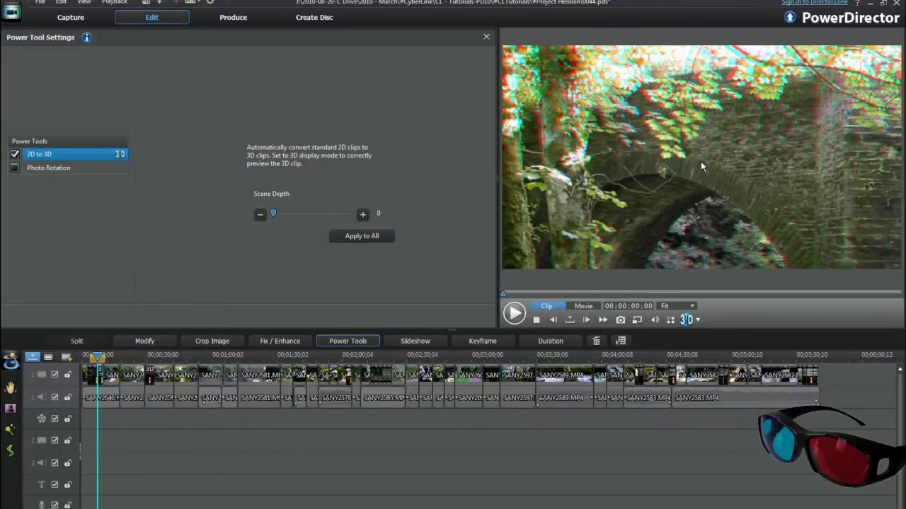
click(697, 321)
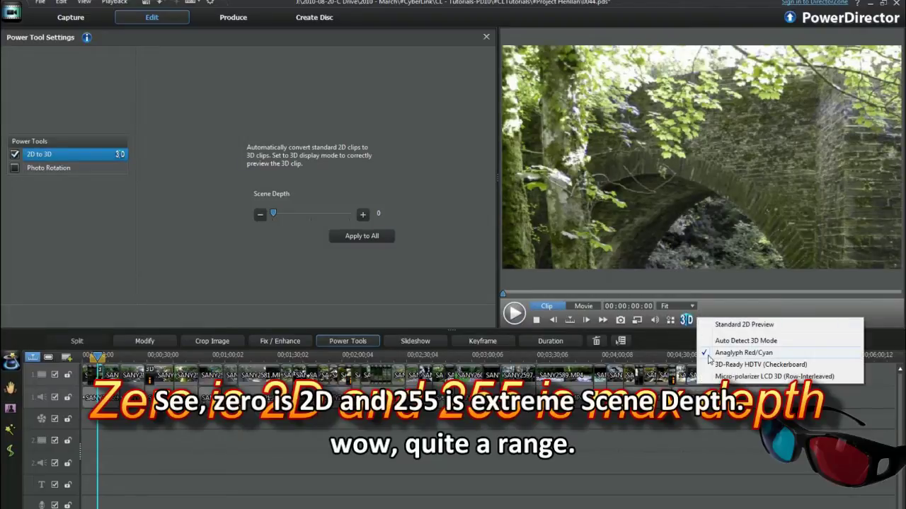
click(349, 306)
drag(273, 213, 280, 217)
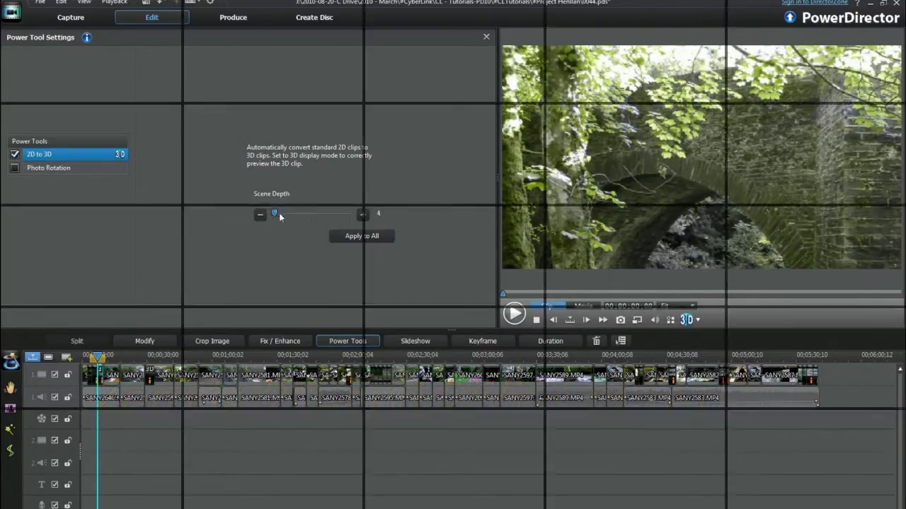
drag(280, 217, 313, 219)
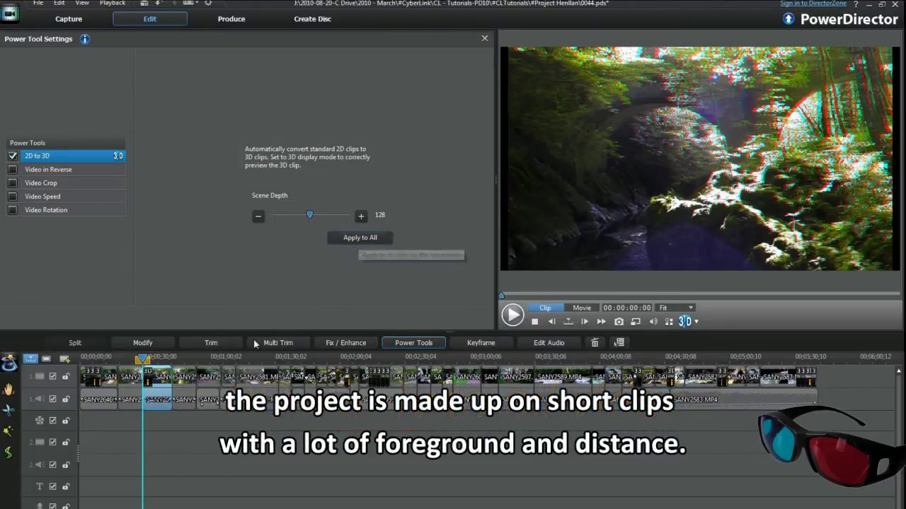
Step: Apply 2D to 3D to every clip, select the first audio clip, and preview the whole movie
click(361, 240)
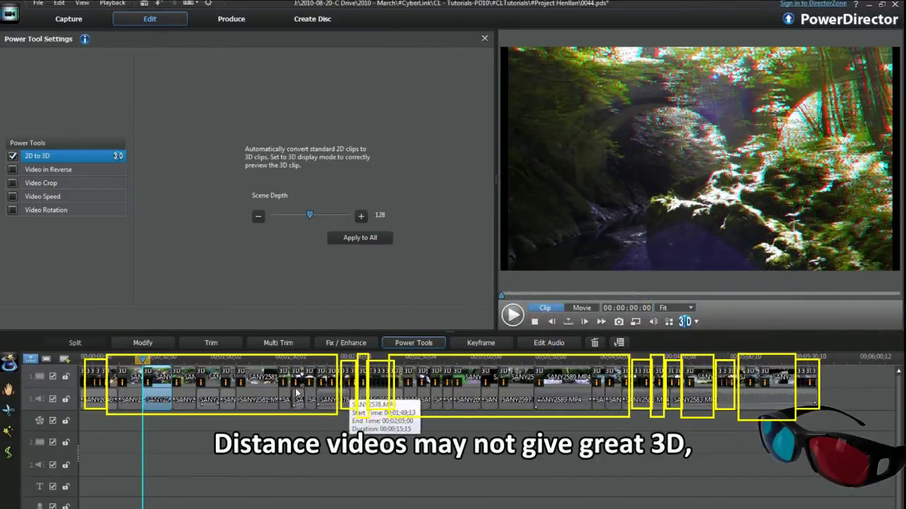
click(86, 399)
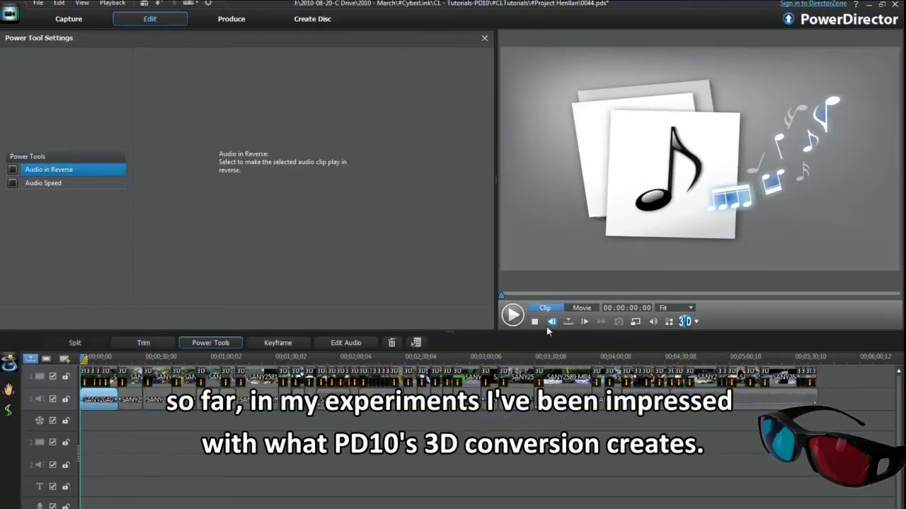
click(583, 308)
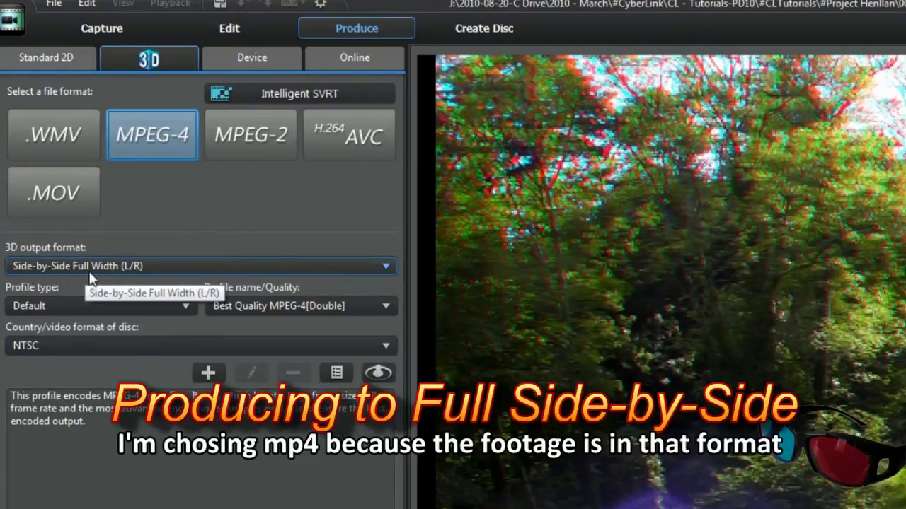
Step: Review the 3D output format choices for the MPEG-4 production, leaving the list open
click(387, 269)
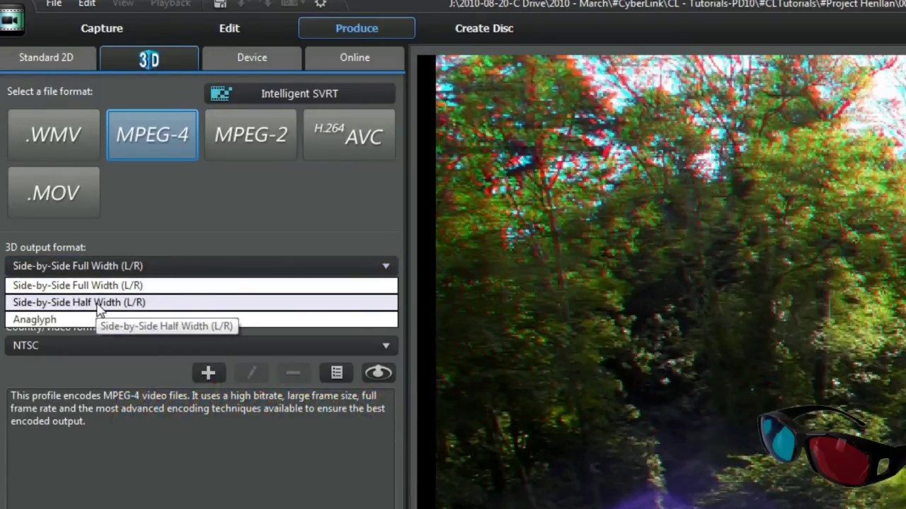
click(263, 189)
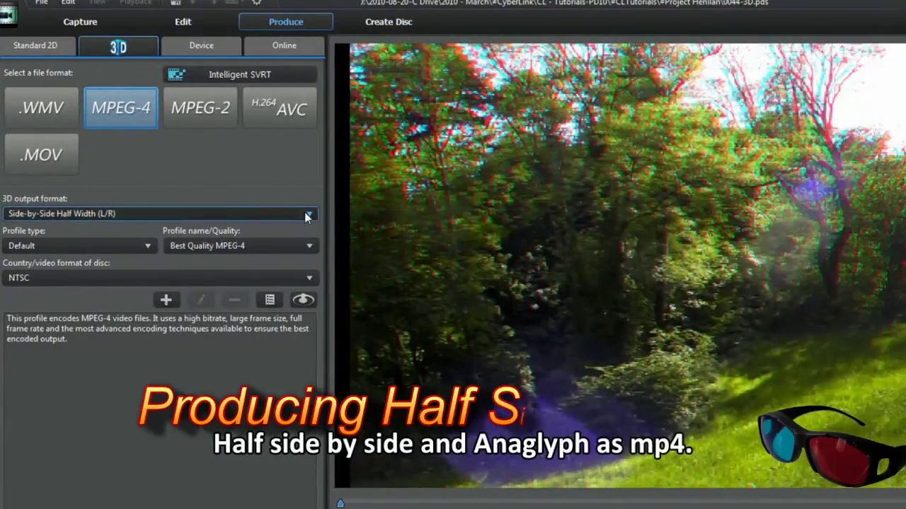
click(308, 217)
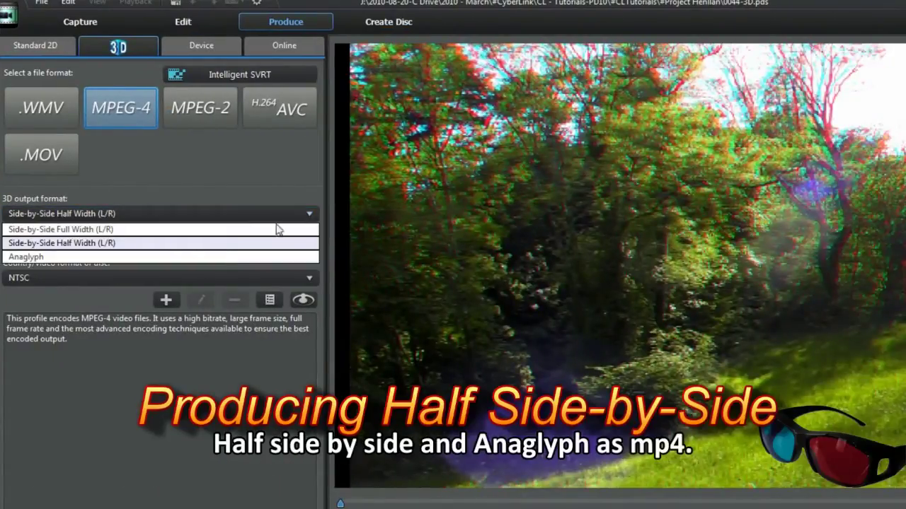
Step: Choose Side-by-Side Half Width (L/R) output and start producing SidebySideHalf.mp4
click(162, 248)
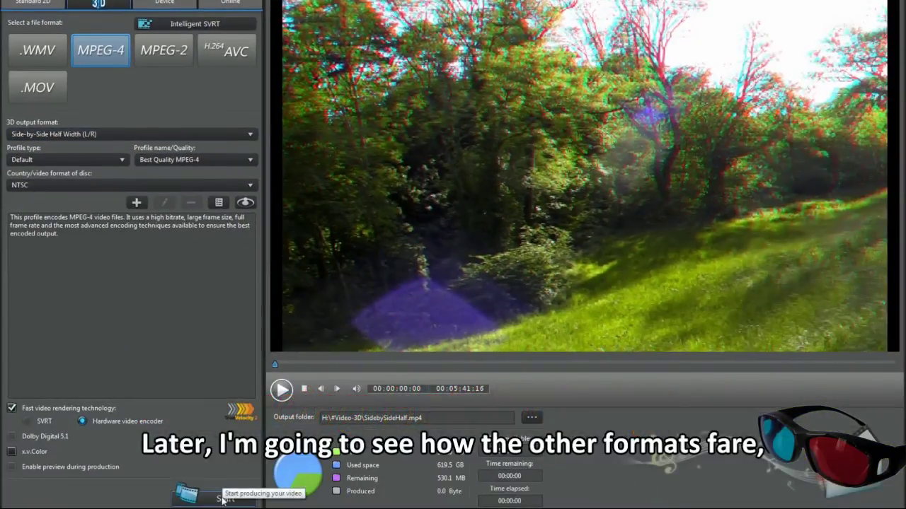
click(222, 500)
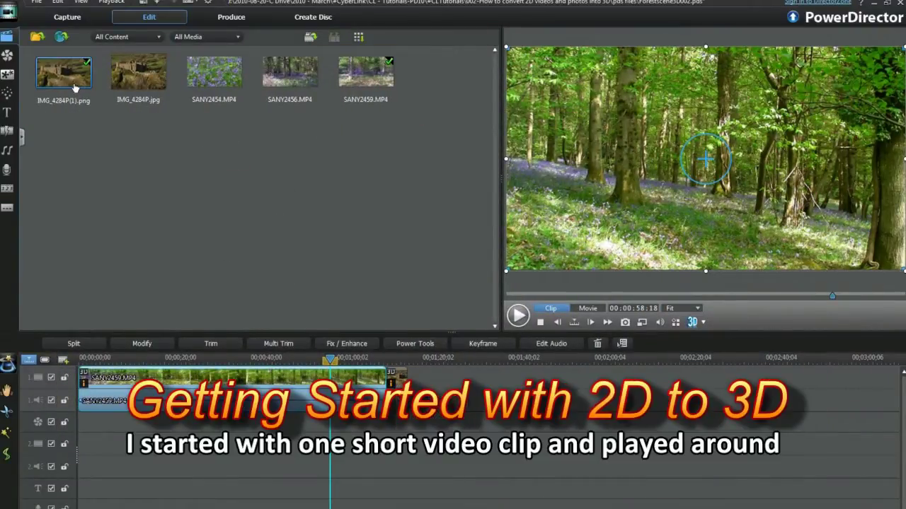
Step: Convert the castle photo to 3D and preview it as Anaglyph Red/Cyan
click(418, 345)
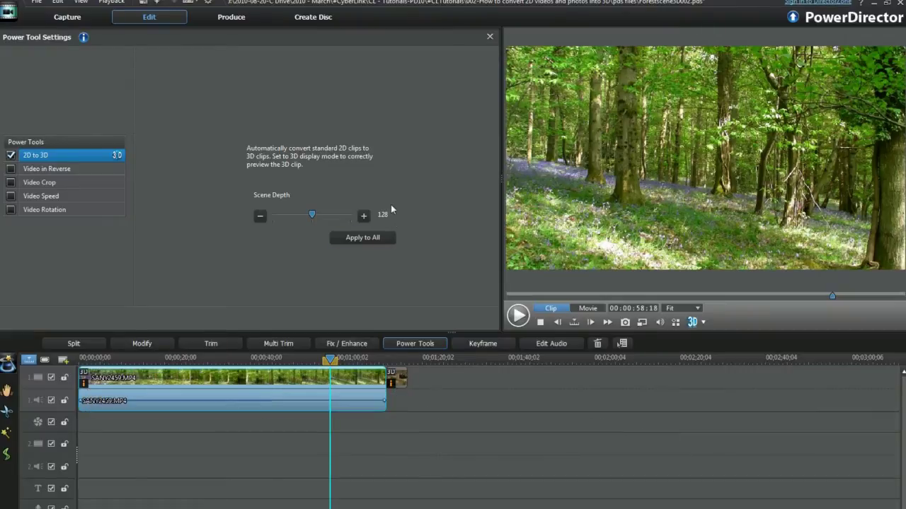
click(402, 383)
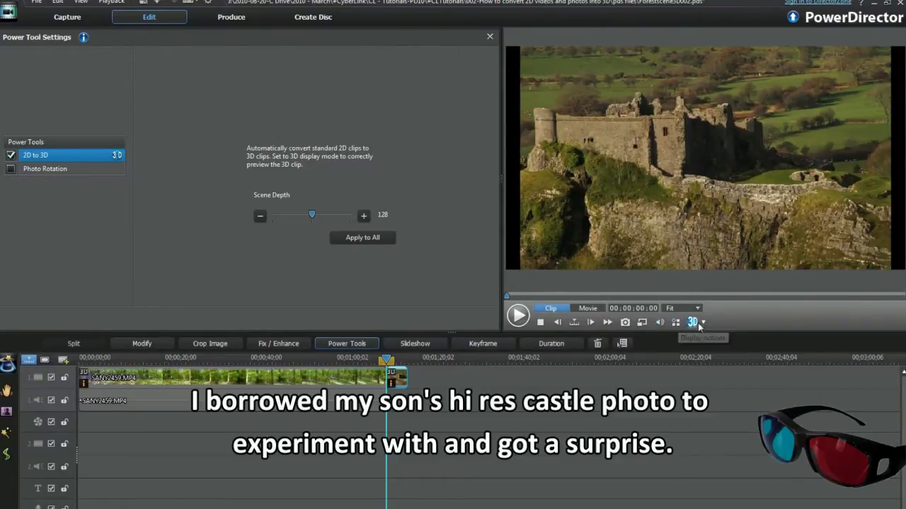
click(703, 324)
click(717, 361)
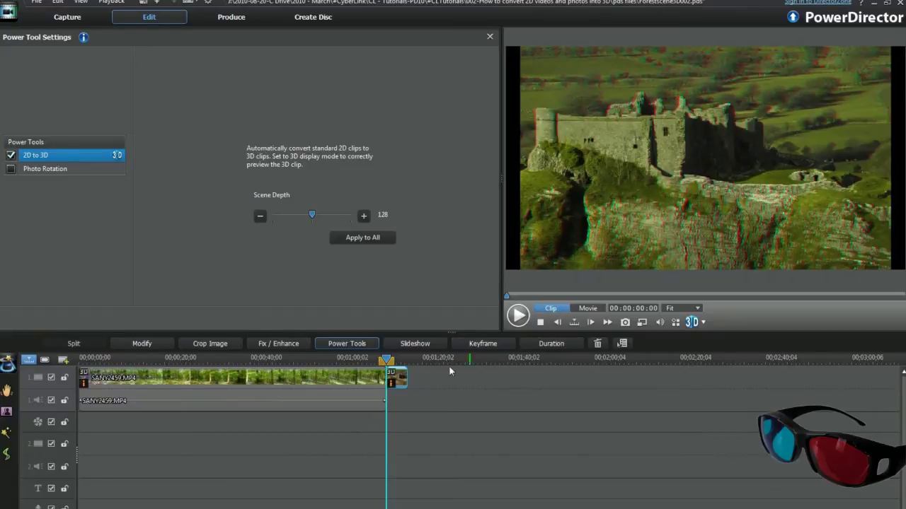
click(383, 359)
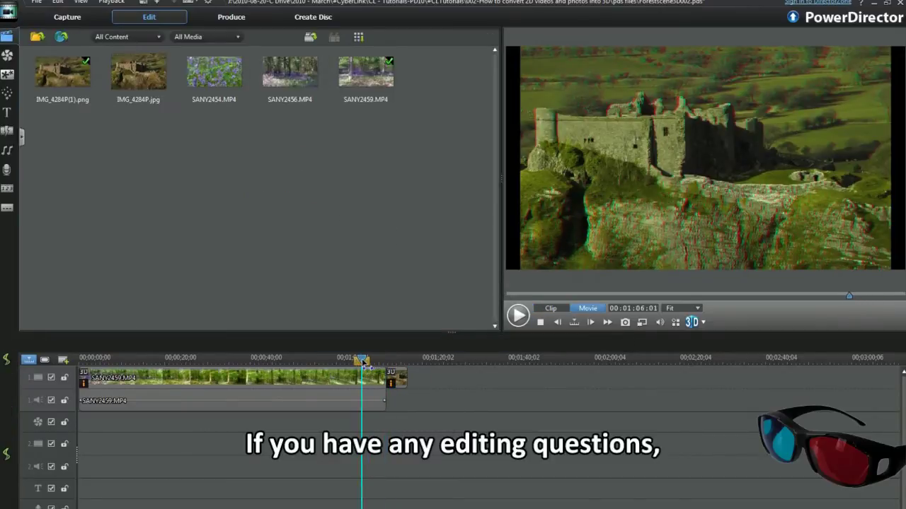
Step: Play the bluebell-wood clip SANY2459 in the Movie preview as red/cyan anaglyph
click(607, 168)
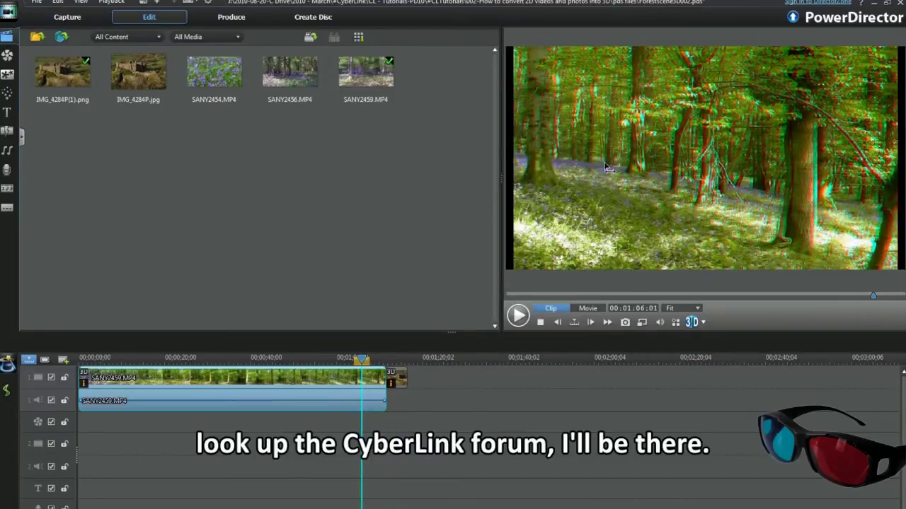
click(730, 252)
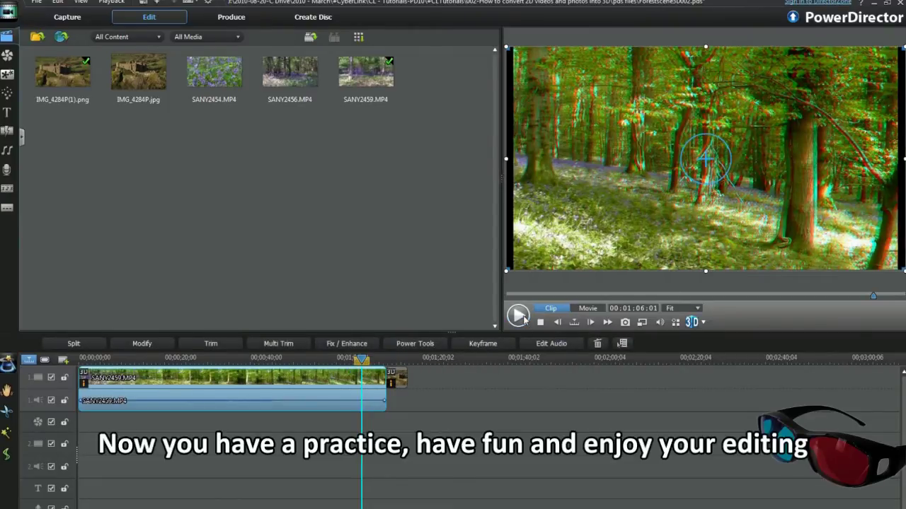
click(519, 316)
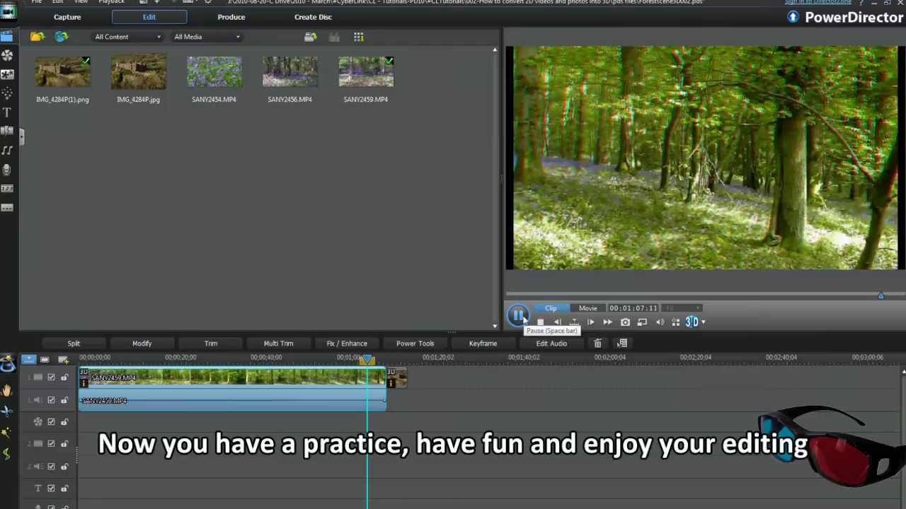